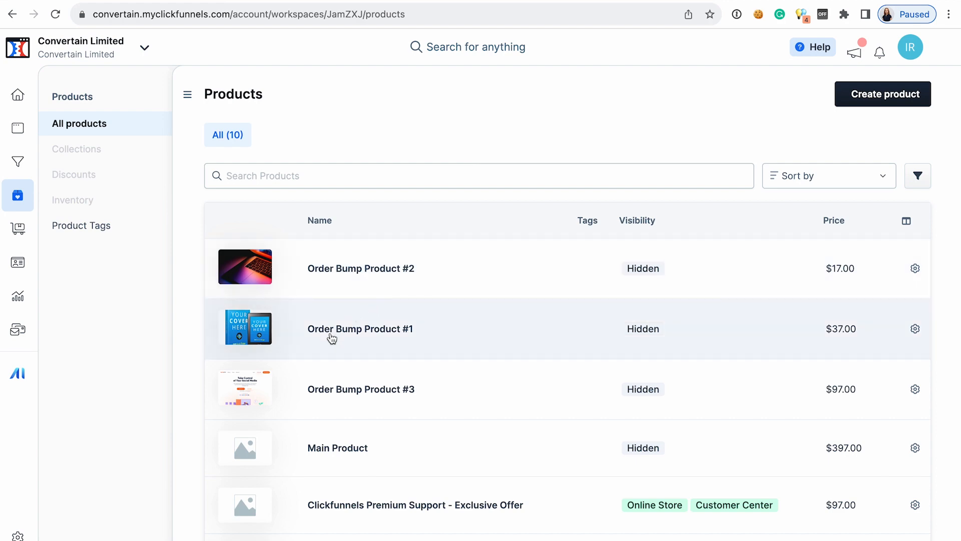
- Open Order Bump Product #1 for editing and enable multiple options in its Variants section
{"action": "left_click", "coordinate": [333, 331]}
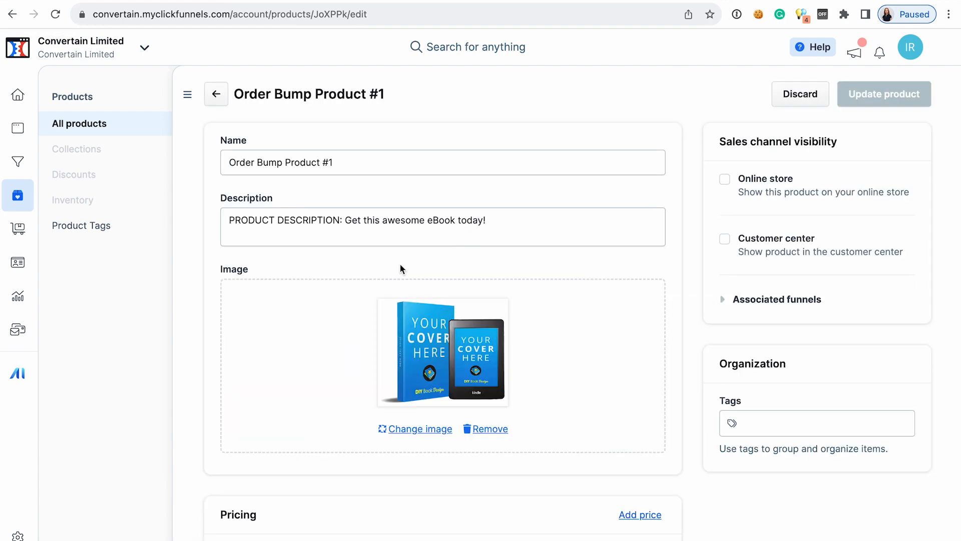
{"action": "scroll", "coordinate": [400, 267], "scroll_direction": "down", "scroll_amount": 15}
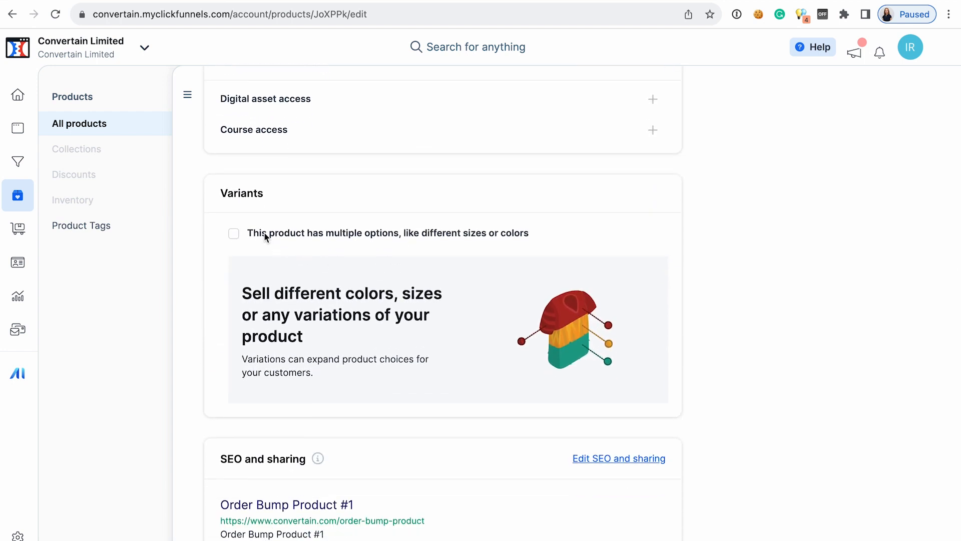
{"action": "left_click", "coordinate": [233, 233]}
{"action": "left_click", "coordinate": [233, 234]}
{"action": "left_click", "coordinate": [235, 235]}
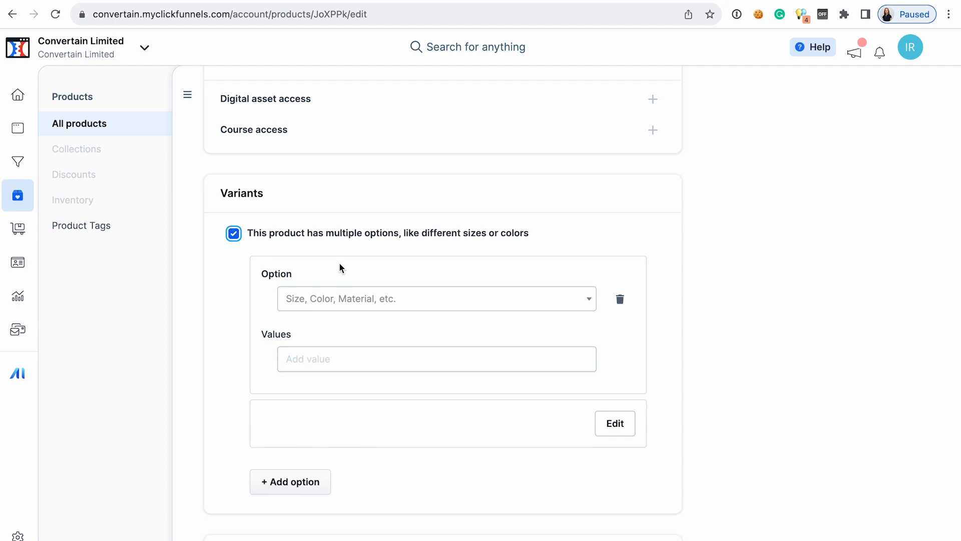
- Add a Format option with the values Paperback, Hardcover, Kindle and Audible, and save the updated product
{"action": "left_click", "coordinate": [332, 299]}
{"action": "left_click", "coordinate": [337, 387]}
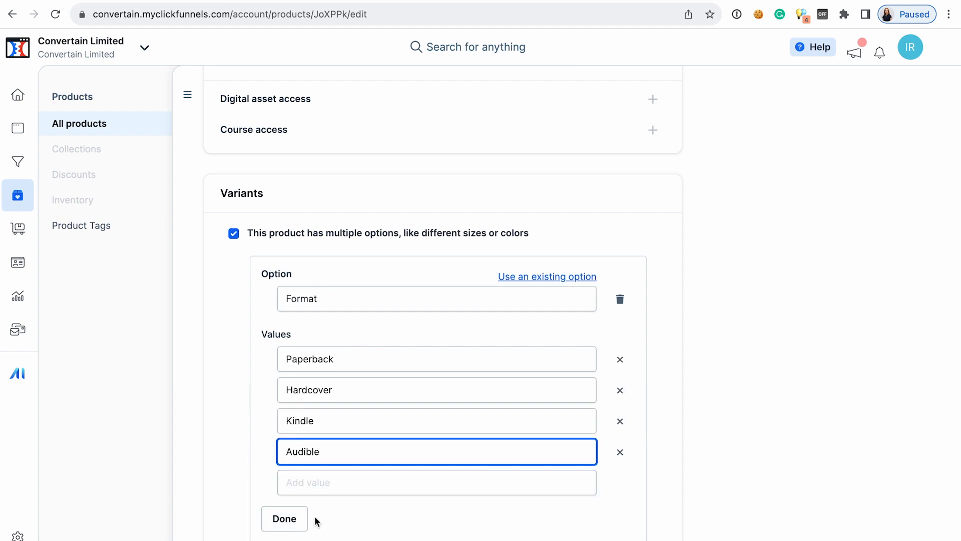
{"action": "scroll", "coordinate": [395, 517], "scroll_direction": "down", "scroll_amount": 2}
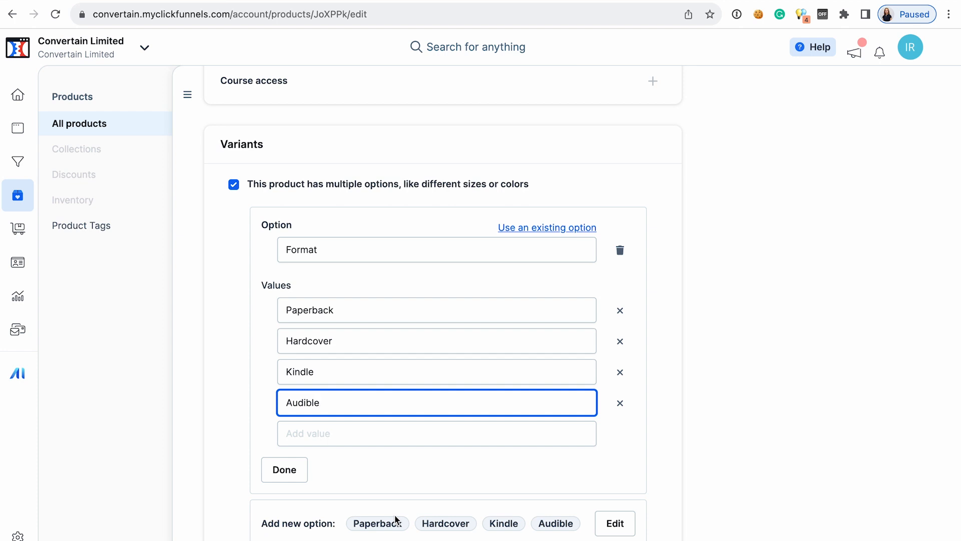
{"action": "left_click", "coordinate": [288, 470]}
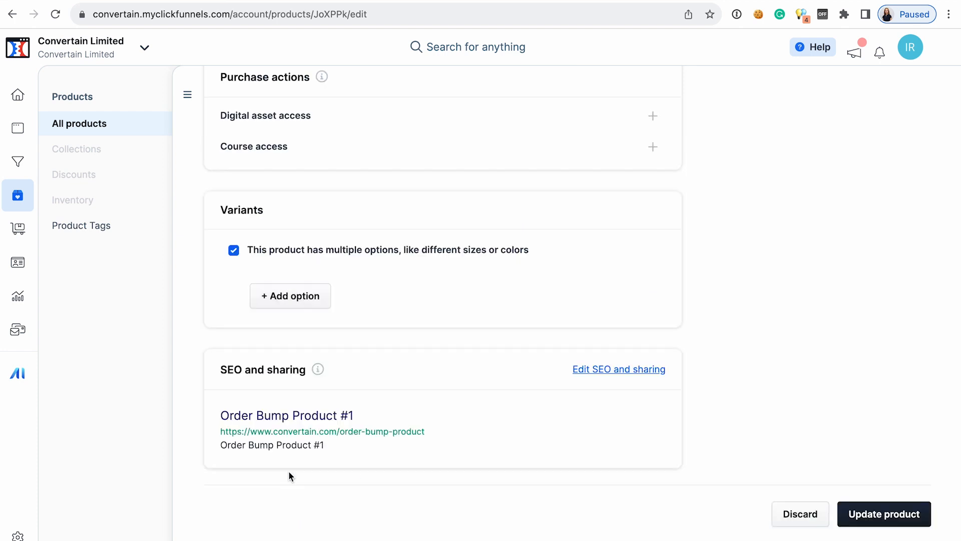
{"action": "left_click", "coordinate": [877, 515]}
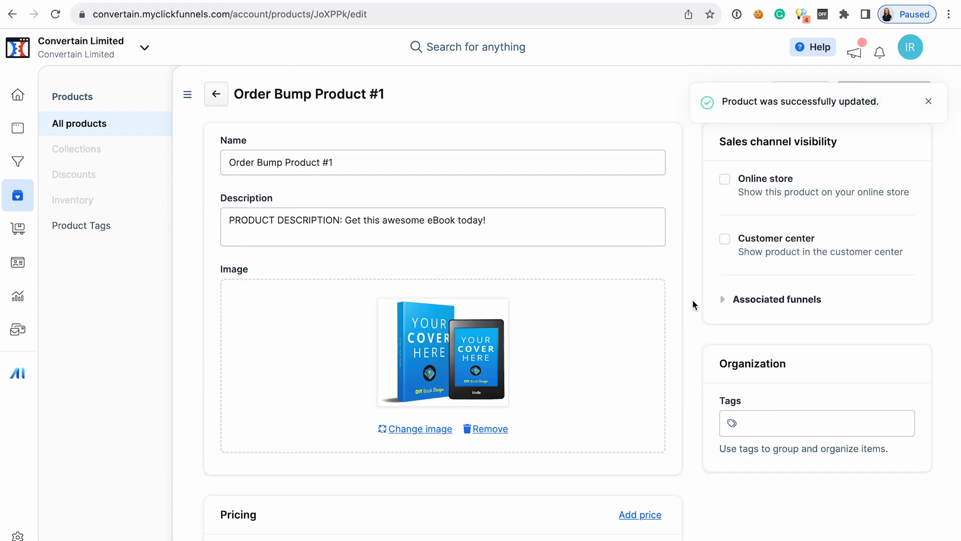
{"action": "scroll", "coordinate": [500, 320], "scroll_direction": "down", "scroll_amount": 10}
{"action": "scroll", "coordinate": [500, 323], "scroll_direction": "down", "scroll_amount": 3}
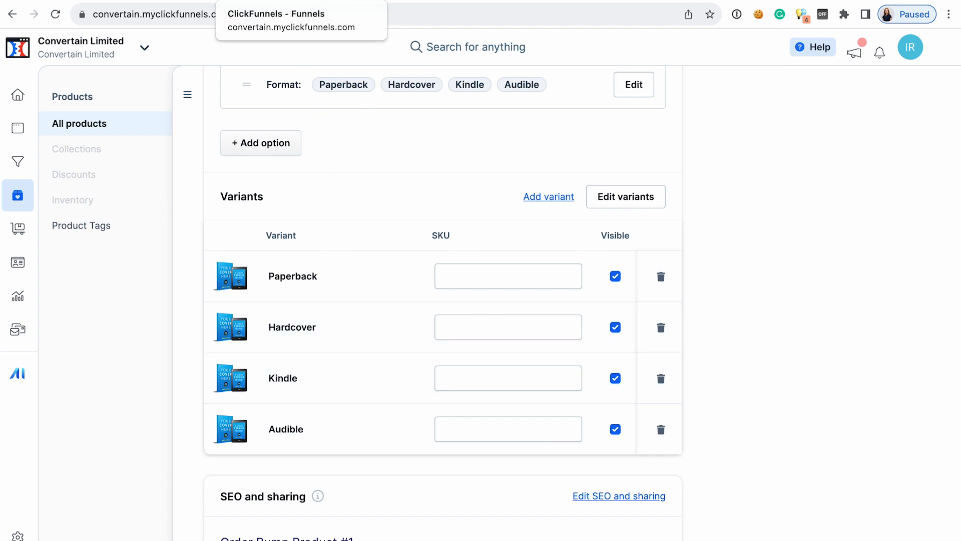
- Switch to the CF 2.0 Bonus - Bridge Page funnel and open the products attached to its Bridge Page step
{"action": "left_click", "coordinate": [255, 1]}
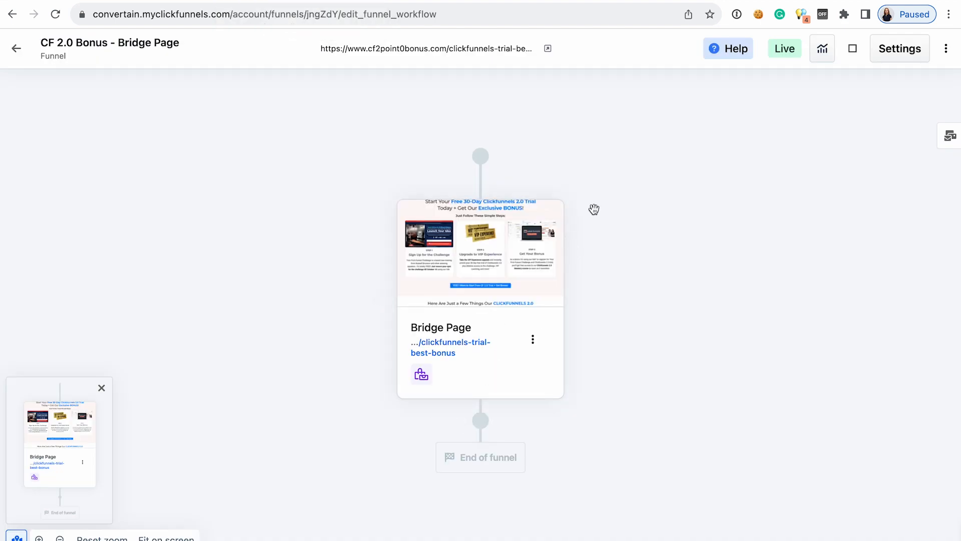
{"action": "mouse_move", "coordinate": [561, 247]}
{"action": "left_click", "coordinate": [534, 340]}
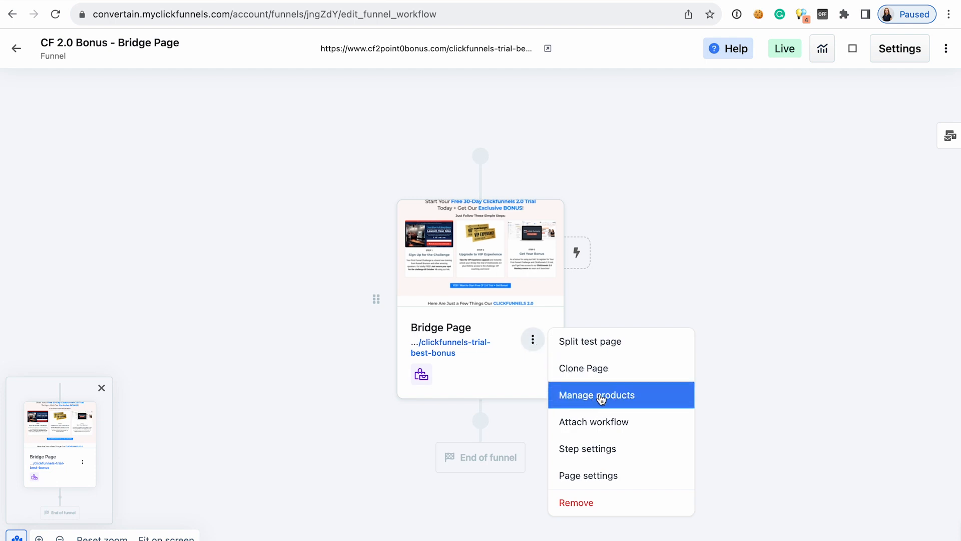
{"action": "left_click", "coordinate": [627, 396]}
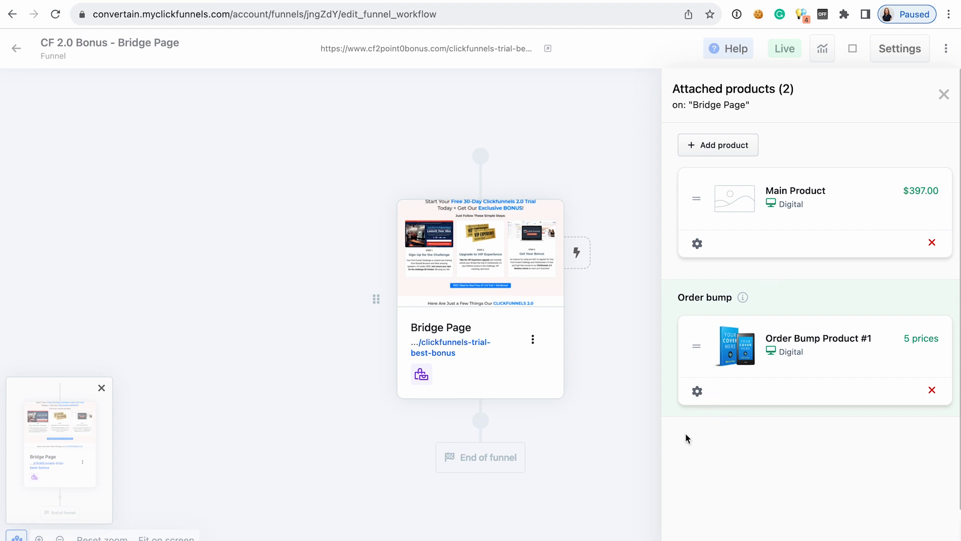
- Make the Paperback, Hardcover, Kindle and Audible variants of Order Bump Product #1 available on the page, and update the included product
{"action": "left_click", "coordinate": [698, 393]}
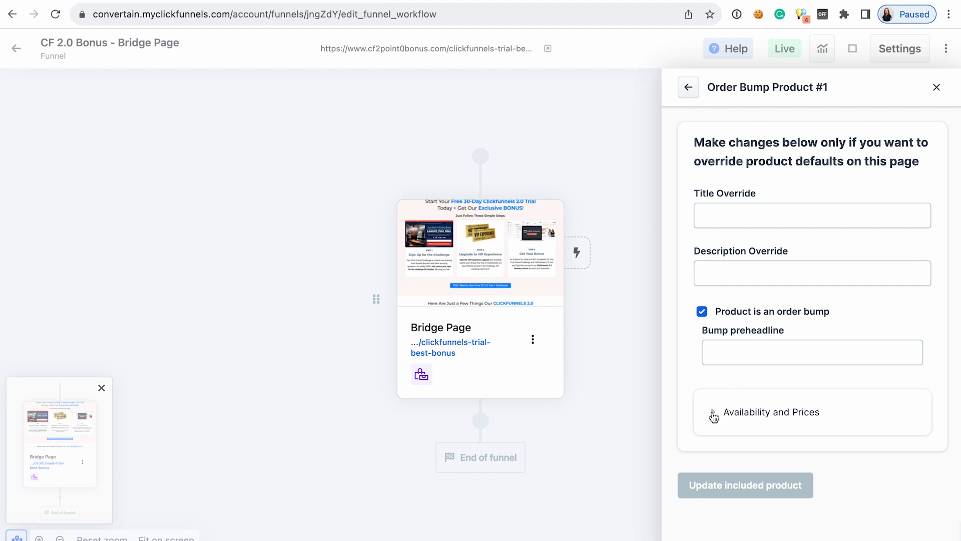
{"action": "left_click", "coordinate": [713, 416]}
{"action": "scroll", "coordinate": [766, 361], "scroll_direction": "down", "scroll_amount": 3}
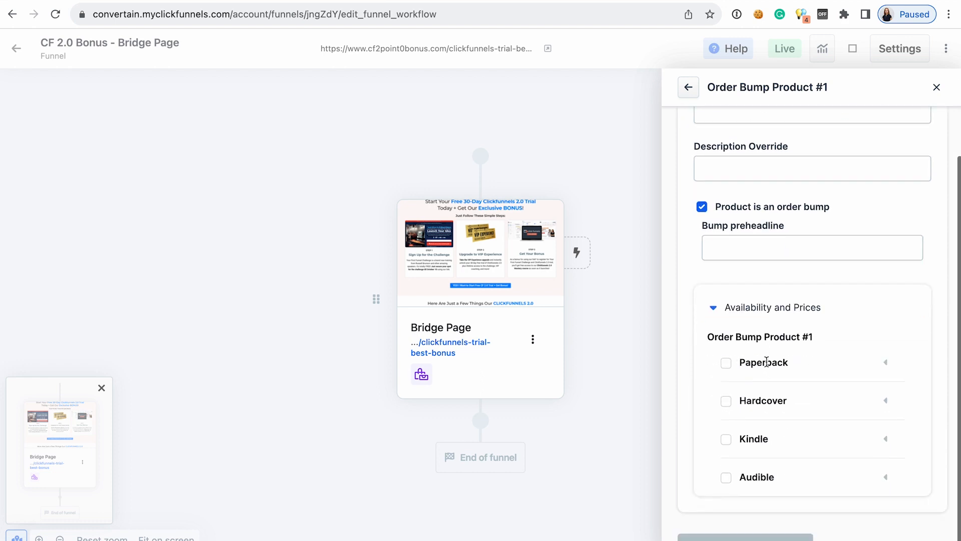
{"action": "left_click", "coordinate": [726, 362]}
{"action": "left_click", "coordinate": [726, 401]}
{"action": "left_click", "coordinate": [726, 439]}
{"action": "left_click", "coordinate": [725, 476]}
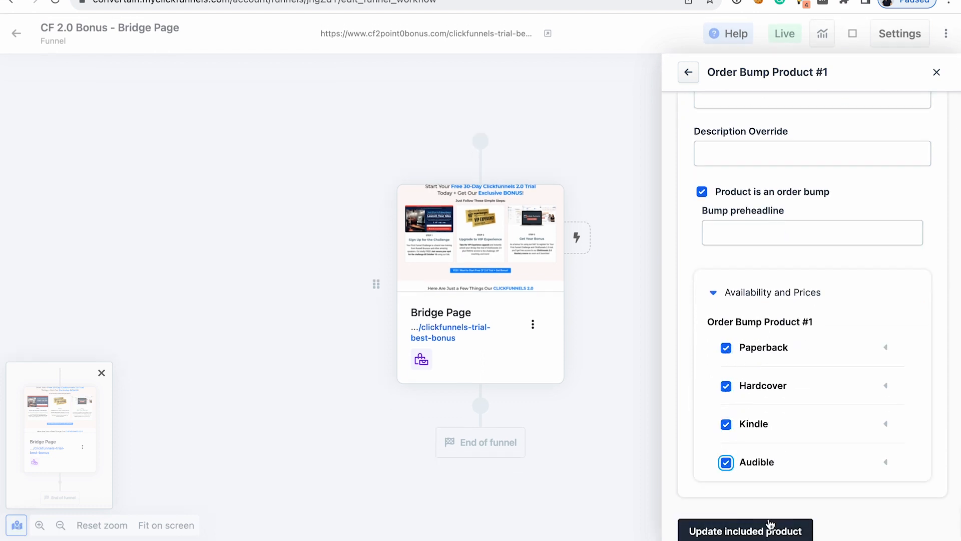
{"action": "left_click", "coordinate": [761, 529]}
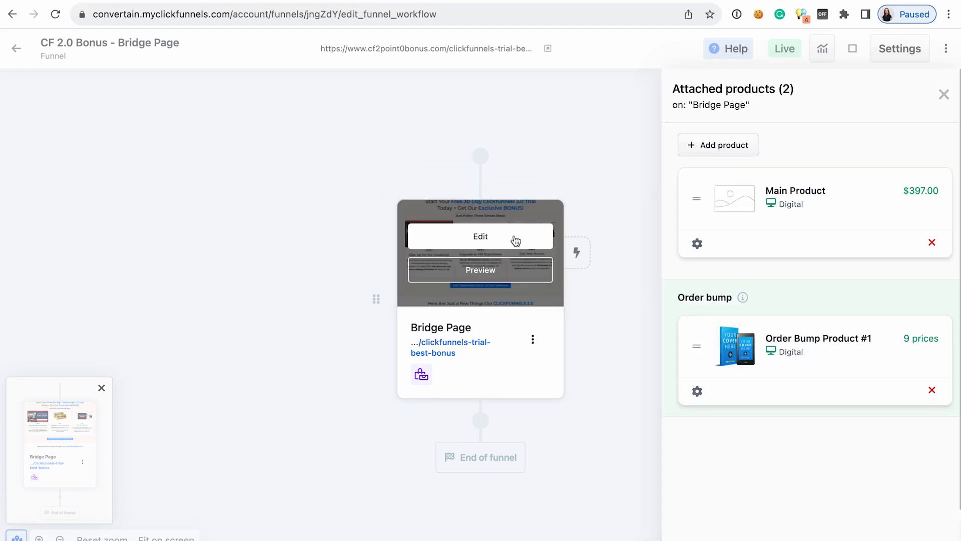
- Open the Bridge Page in the page editor, preview it and examine the checkout down to the order bump
{"action": "left_click", "coordinate": [494, 237]}
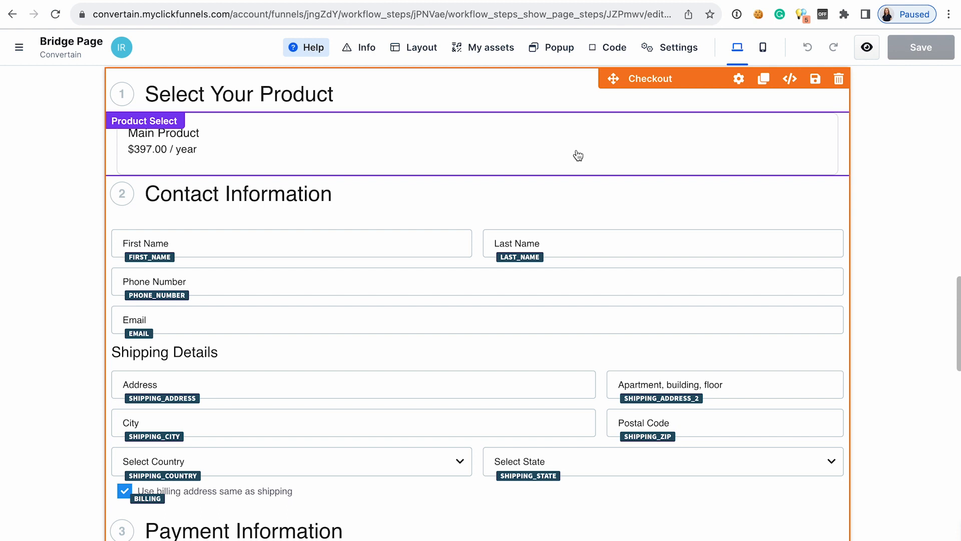
{"action": "scroll", "coordinate": [751, 207], "scroll_direction": "up", "scroll_amount": 1}
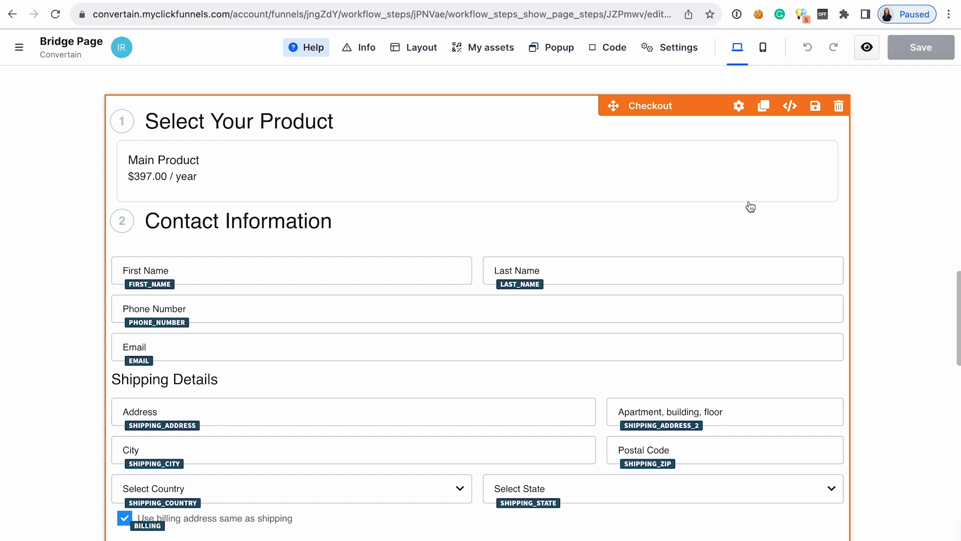
{"action": "scroll", "coordinate": [750, 206], "scroll_direction": "down", "scroll_amount": 10}
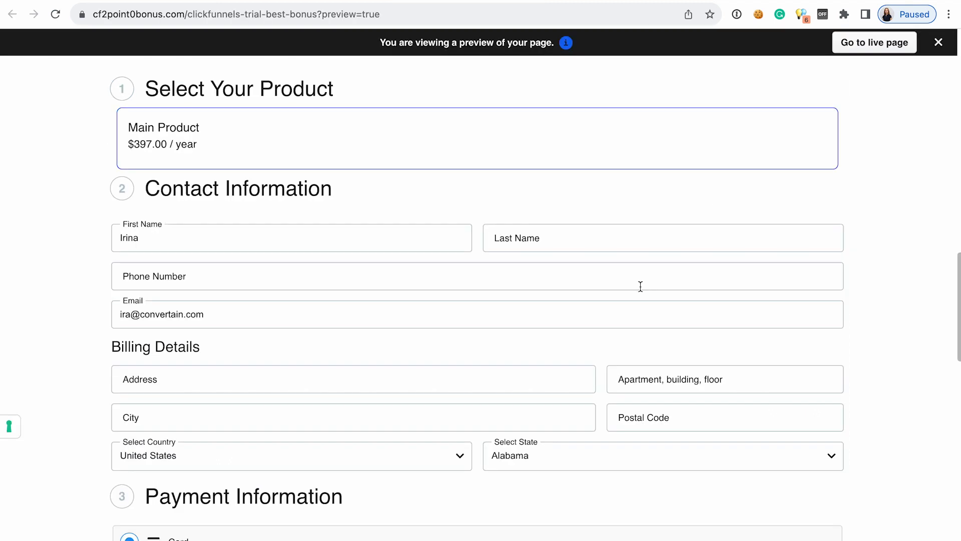
{"action": "scroll", "coordinate": [640, 286], "scroll_direction": "down", "scroll_amount": 7}
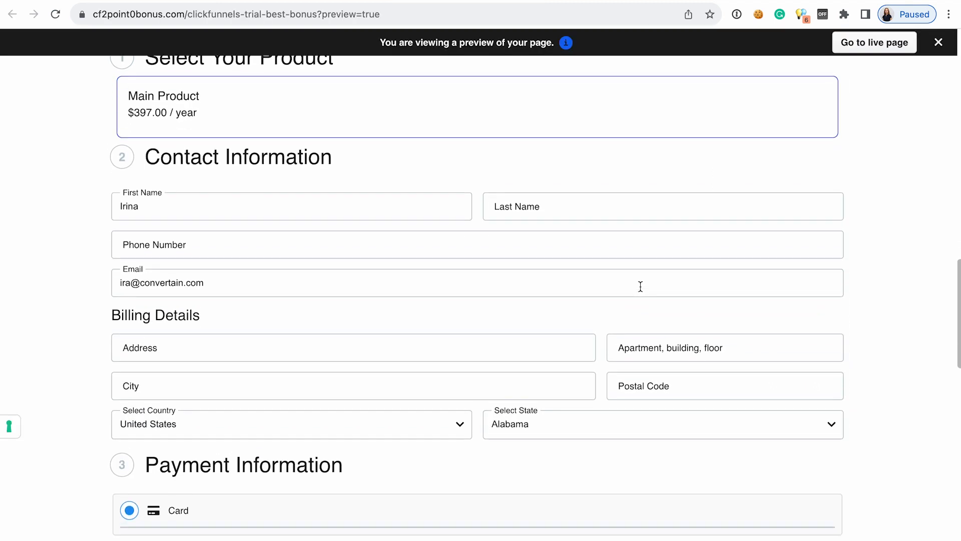
{"action": "scroll", "coordinate": [641, 292], "scroll_direction": "down", "scroll_amount": 1}
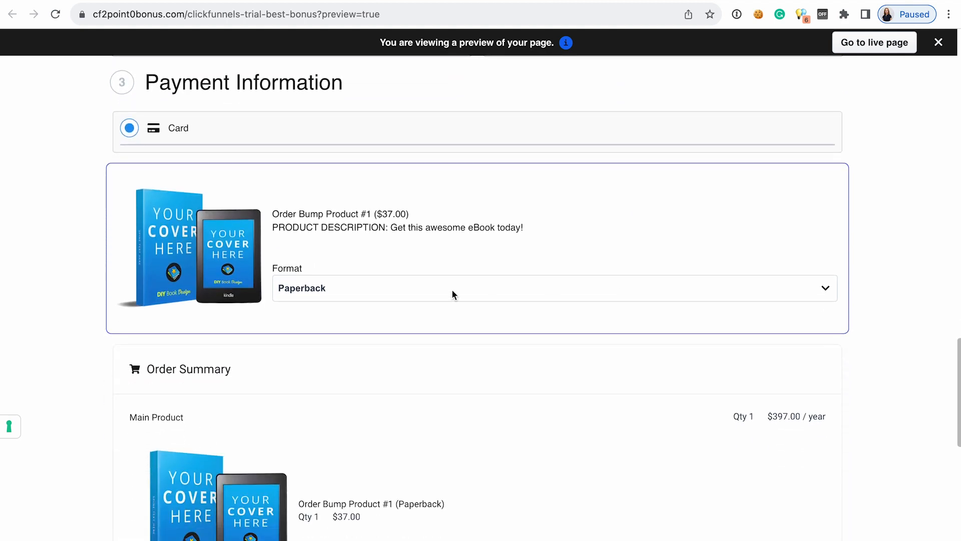
- Choose the Hardcover format for the order bump in the preview and check the chosen variant in the order summary
{"action": "left_click", "coordinate": [402, 295]}
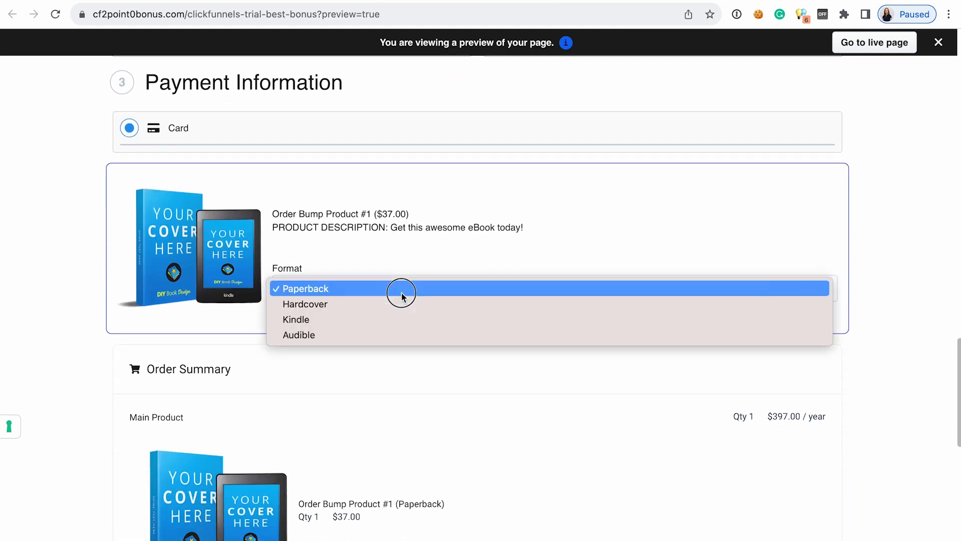
{"action": "left_click", "coordinate": [343, 305]}
{"action": "scroll", "coordinate": [428, 228], "scroll_direction": "down", "scroll_amount": 1}
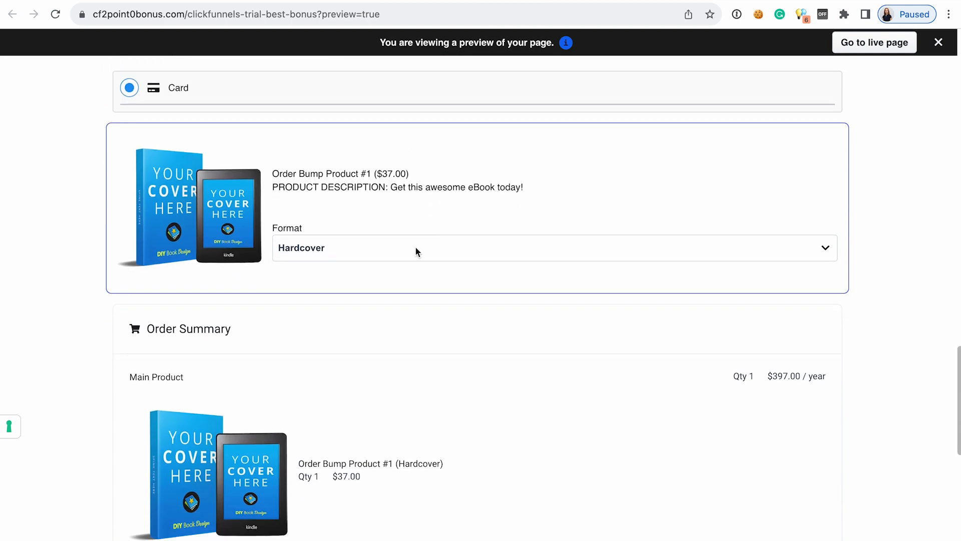
{"action": "scroll", "coordinate": [407, 260], "scroll_direction": "down", "scroll_amount": 4}
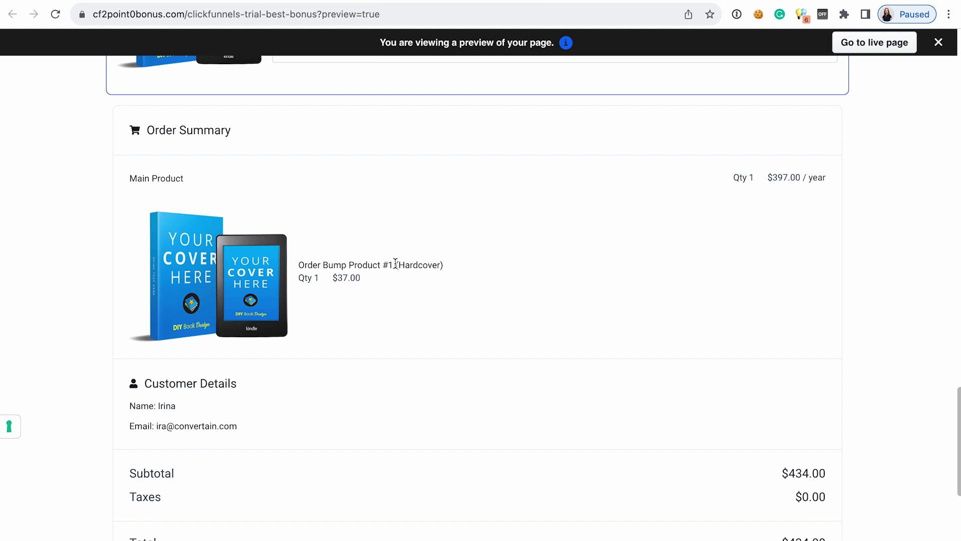
{"action": "left_click", "coordinate": [396, 265]}
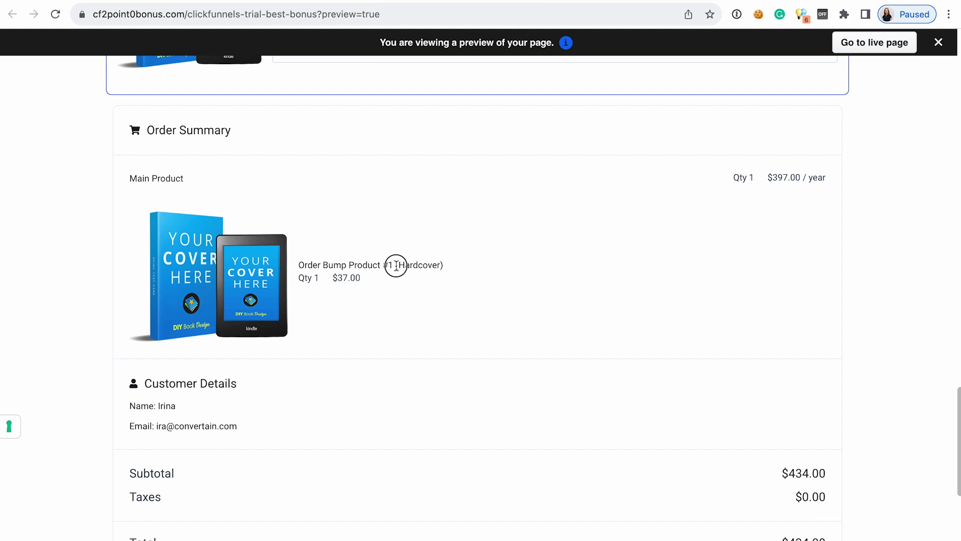